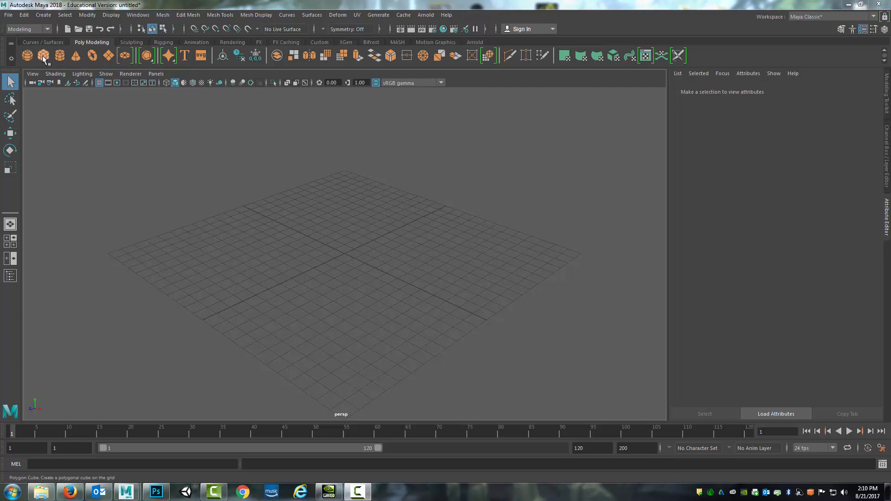
Create a polygon cube at the centre of the grid
left_click(43, 54)
scroll(557, 278, "up", 7)
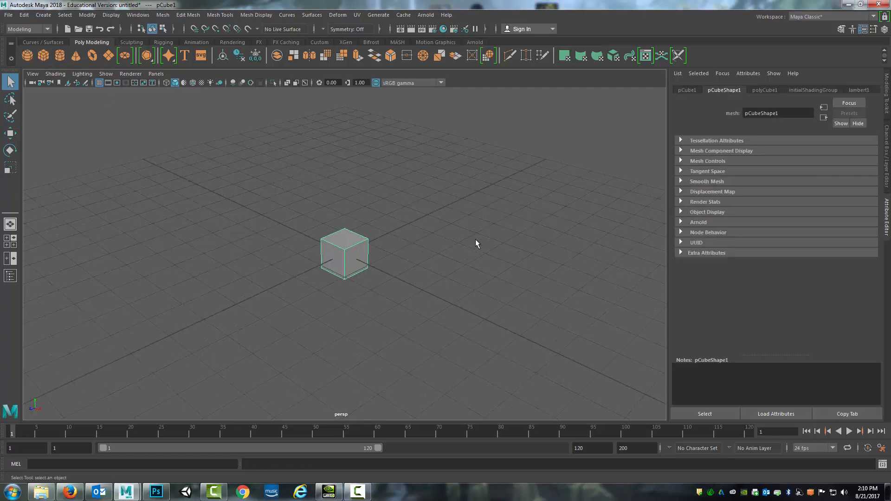
Examine the new cube from several angles and distances in the perspective view
left_click_drag(351, 342, 300, 354, "alt")
middle_click(527, 274, "alt")
middle_click_drag(527, 274, 431, 306, "alt")
left_click_drag(334, 339, 356, 340, "alt")
middle_click_drag(391, 334, 509, 273, "alt")
scroll(473, 291, "up", 7)
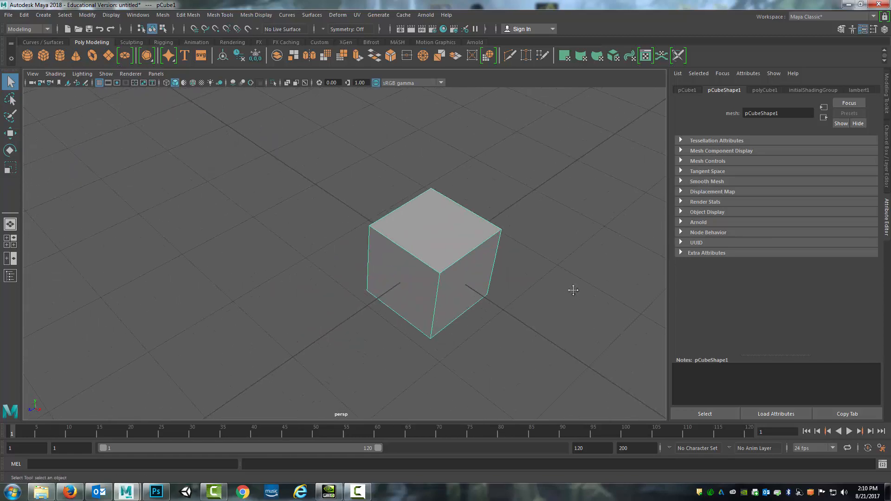
middle_click_drag(573, 290, 472, 296, "alt")
scroll(481, 295, "down", 4)
scroll(482, 297, "down", 4)
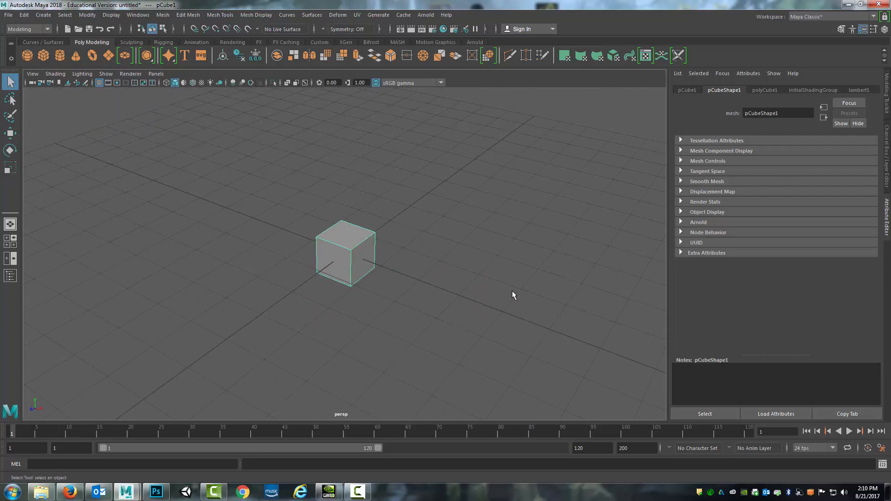
left_click_drag(513, 235, 494, 276, "alt")
middle_click_drag(420, 274, 443, 256, "alt")
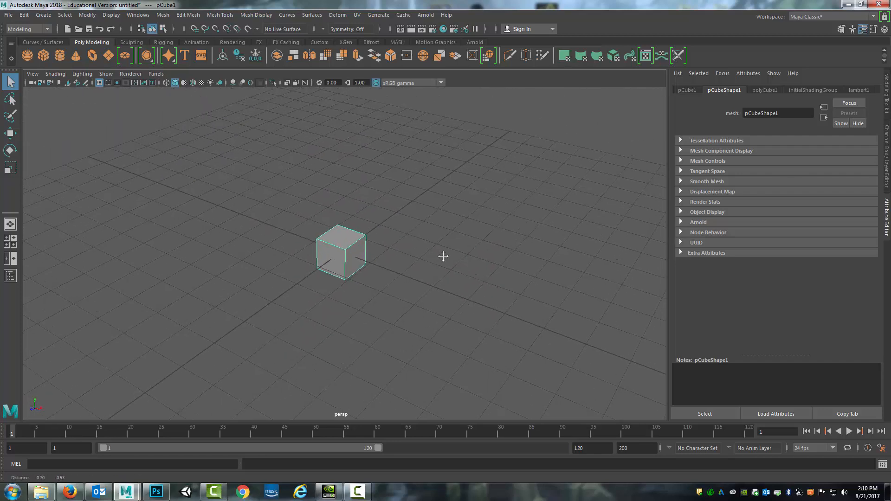
Try moving the cube about 0.07 cm in the negative X direction with the Move tool, and undo the move
key("w")
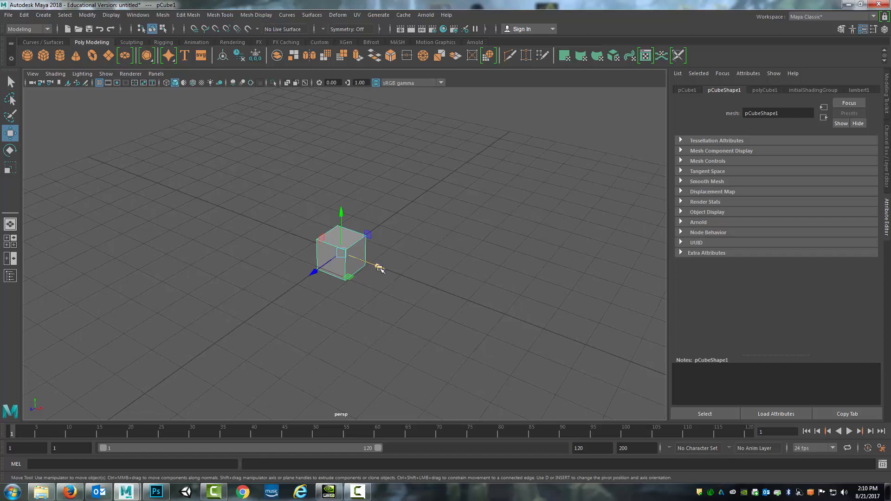
mouse_move(369, 262)
left_mouse_down()
mouse_move(290, 236)
mouse_move(367, 264)
left_mouse_up()
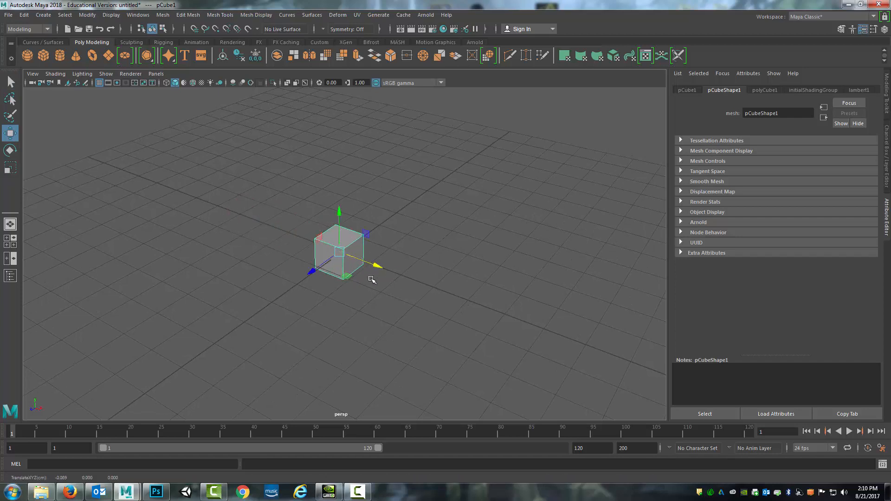
key("ctrl+z")
Inspect the cube and its move manipulator up close from different sides
scroll(424, 258, "up", 4)
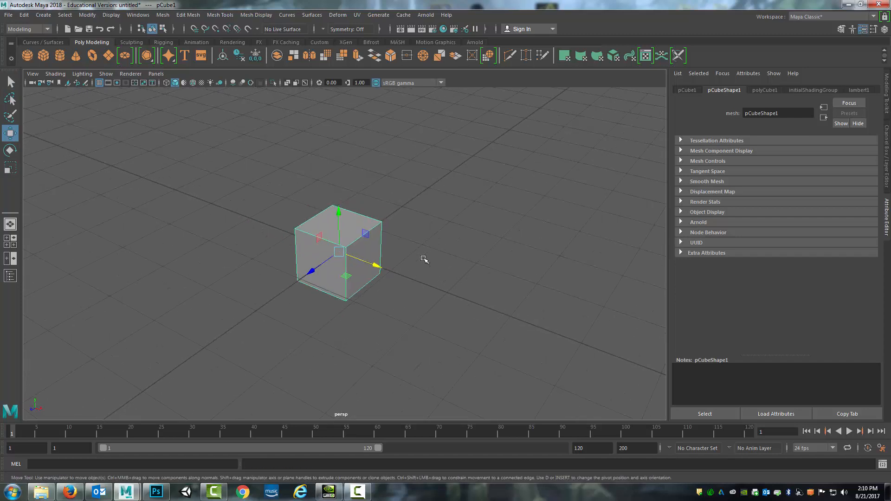
left_click_drag(424, 257, 436, 231, "alt")
middle_click_drag(436, 231, 400, 259, "alt")
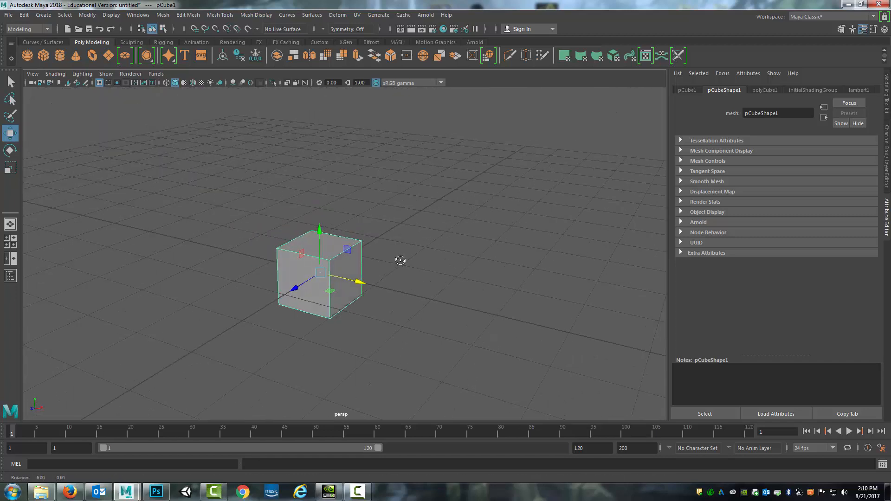
left_click_drag(399, 259, 386, 267, "alt")
left_click(362, 238)
middle_click_drag(336, 274, 396, 260, "alt")
left_click_drag(396, 261, 399, 256, "alt")
left_click(395, 225)
middle_click_drag(437, 186, 345, 260, "alt")
left_click_drag(378, 266, 386, 258, "alt")
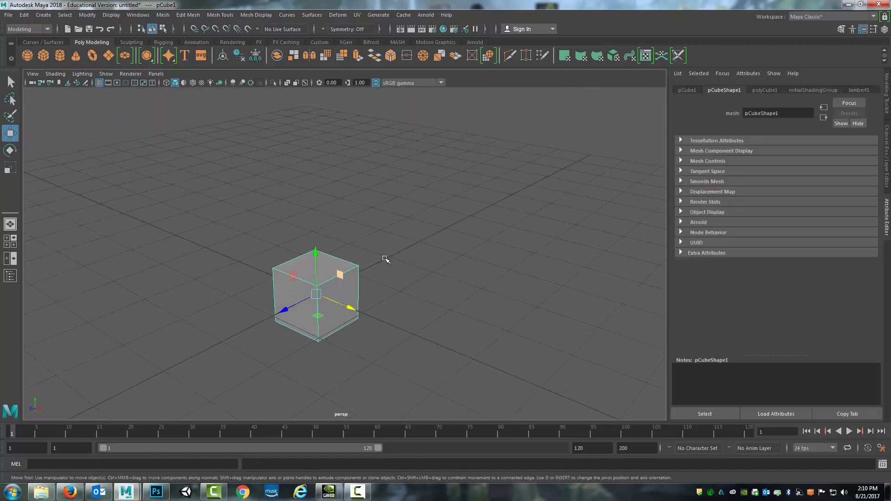
scroll(392, 251, "up", 4)
mouse_move(377, 263)
middle_mouse_down("alt")
mouse_move(408, 260)
mouse_move(394, 261)
middle_mouse_up("alt")
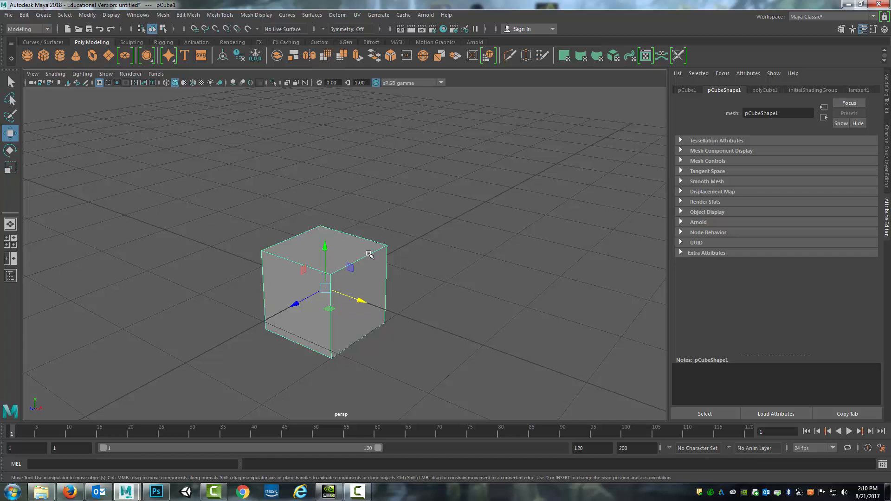
left_click_drag(404, 224, 453, 229, "alt")
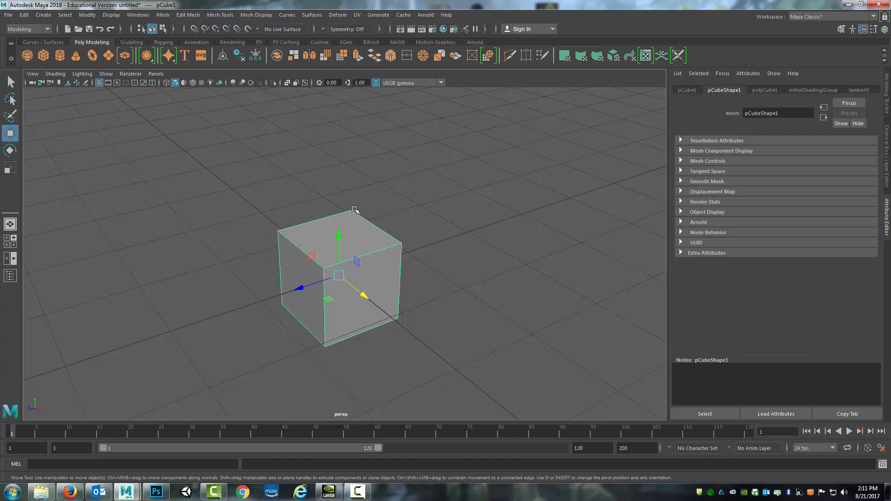
Compare the marking menu options offered for the selected cube with those offered when nothing is selected
right_click(362, 235)
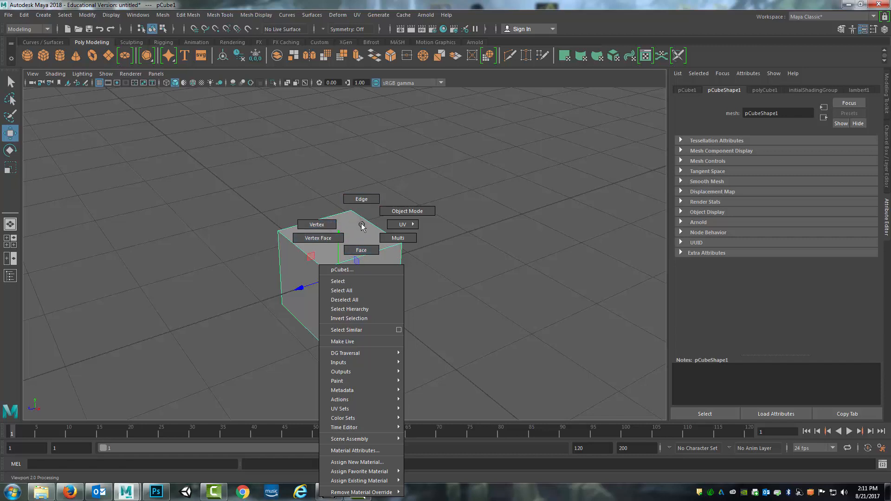
right_click_drag(362, 227, 364, 226)
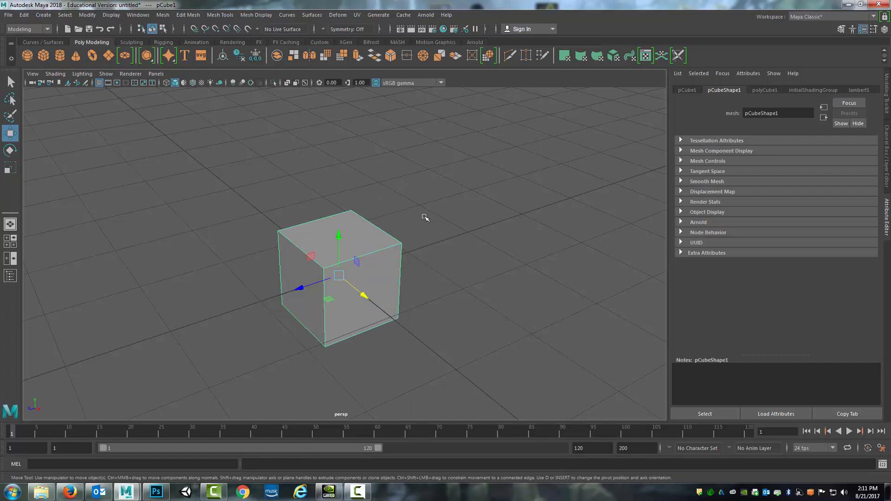
right_click_drag(505, 226, 505, 225)
right_click_drag(636, 200, 635, 200)
left_click(467, 252)
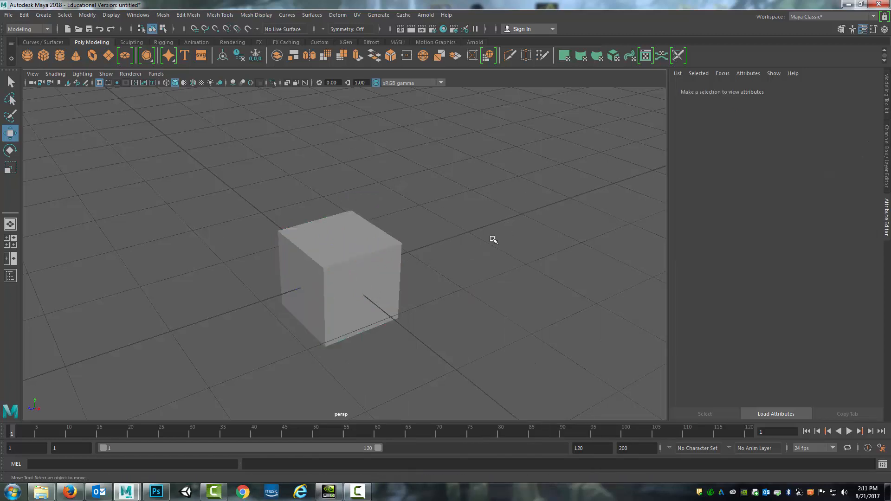
right_click_drag(491, 241, 512, 237)
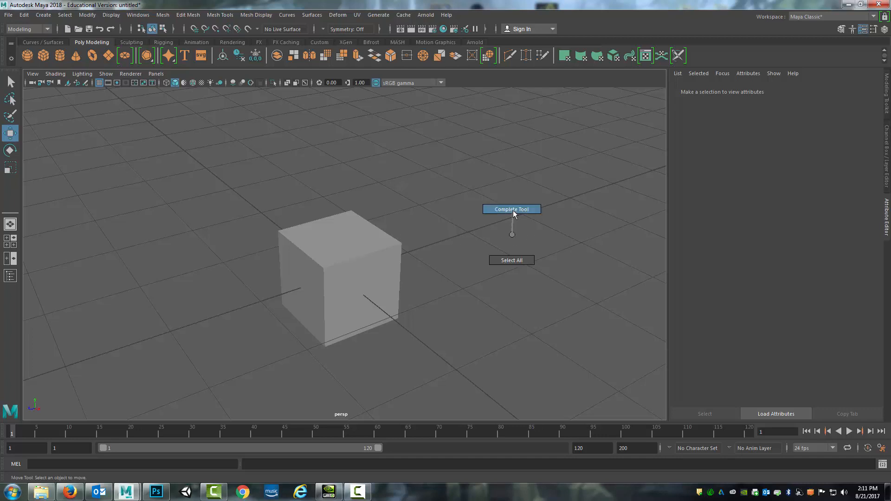
right_click_drag(513, 215, 511, 234)
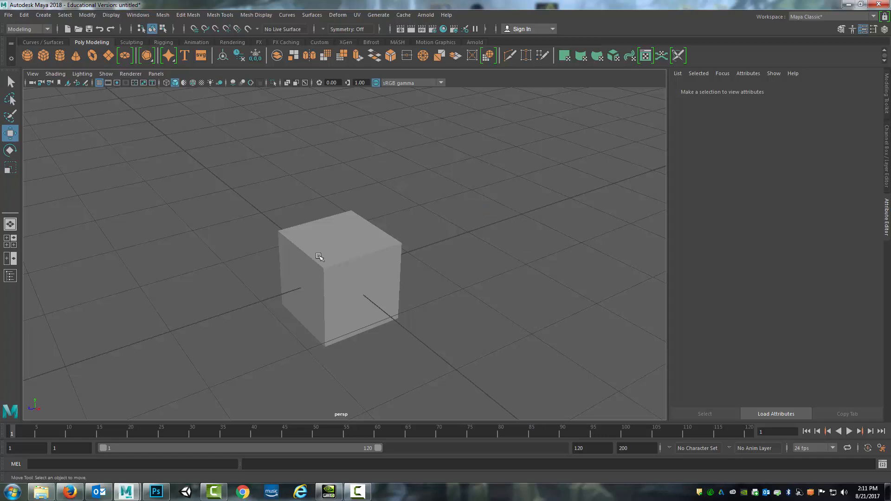
Reselect the cube and switch it to vertex selection mode
mouse_move(345, 225)
right_mouse_down()
mouse_move(345, 248)
mouse_move(346, 202)
mouse_move(349, 227)
right_mouse_up()
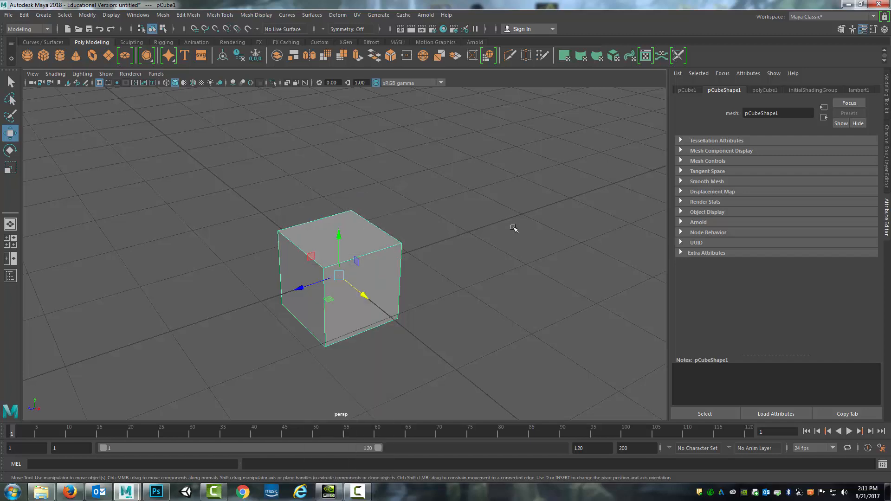
right_click_drag(512, 225, 509, 248)
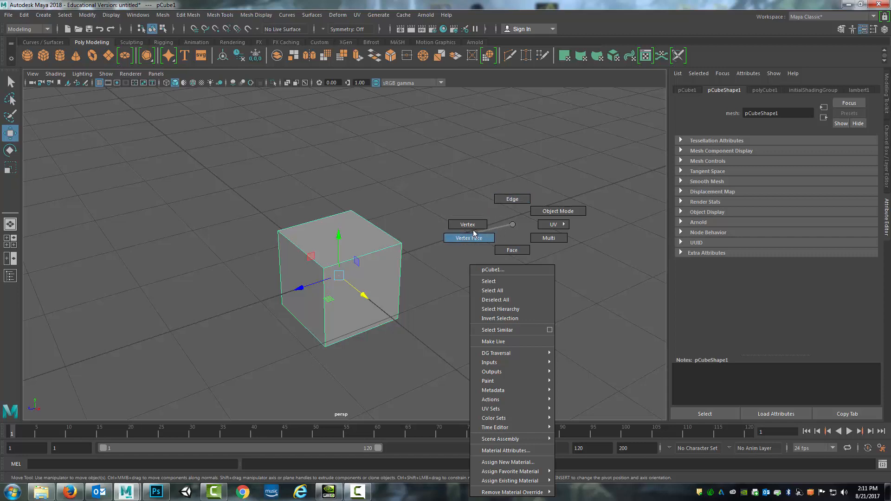
right_click_drag(467, 227, 465, 226)
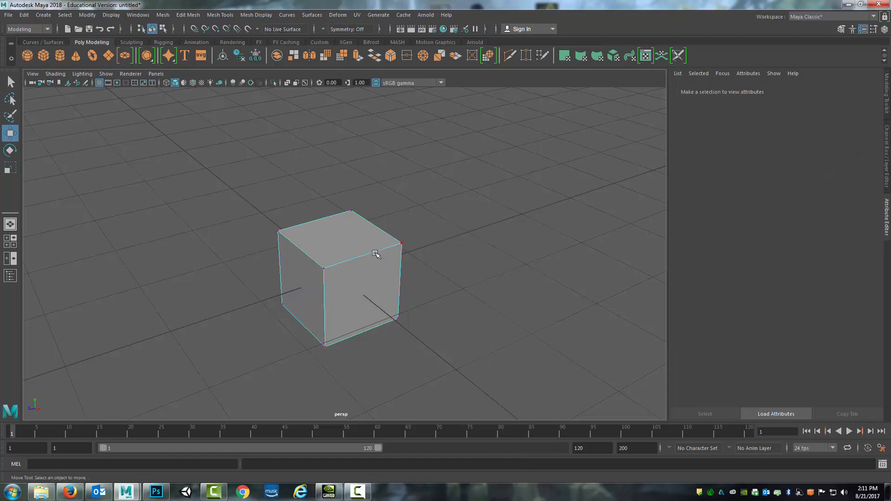
Select the cube's nearest top corner vertex, try moving it, and undo the move
left_click_drag(270, 273, 490, 221, "alt")
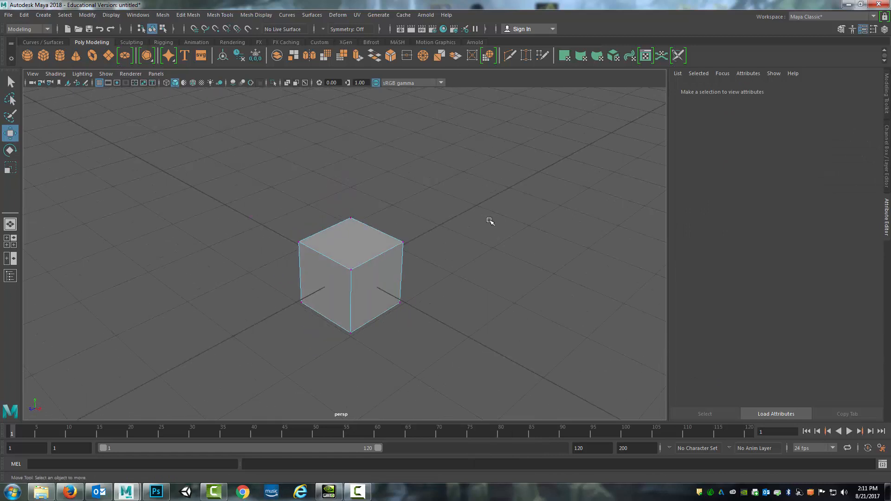
scroll(489, 221, "up", 4)
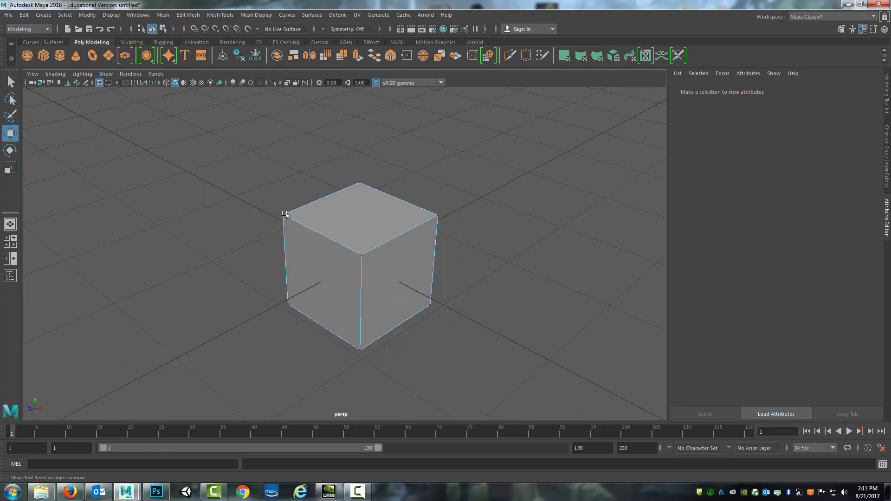
left_click(360, 255)
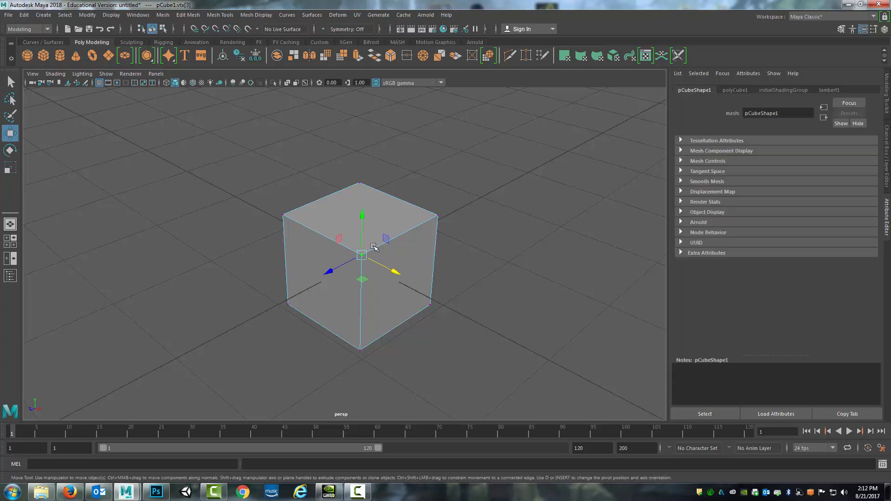
left_click_drag(363, 257, 373, 227)
left_click_drag(327, 270, 366, 227, "alt")
key("ctrl+z")
Switch the cube to edge selection mode and select the top edge on its +Z side
right_click_drag(368, 227, 364, 198)
left_click(307, 247)
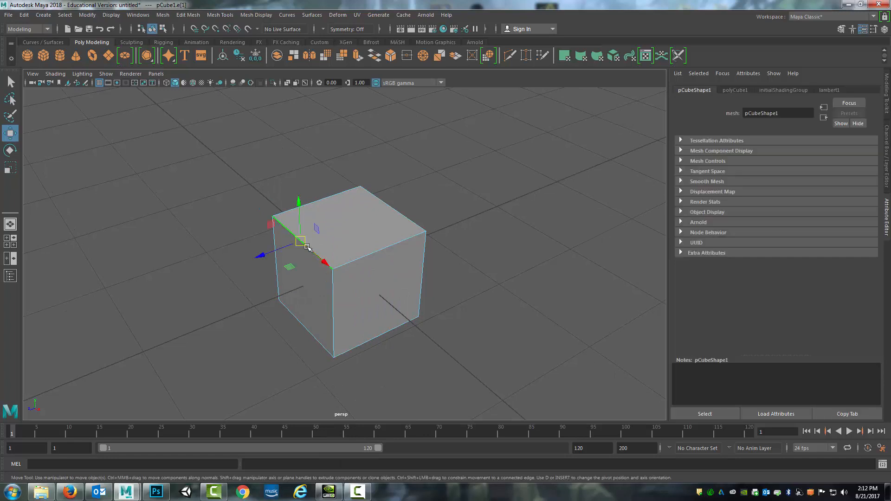
mouse_move(299, 239)
left_mouse_down("alt")
mouse_move(358, 251)
mouse_move(304, 251)
left_mouse_up("alt")
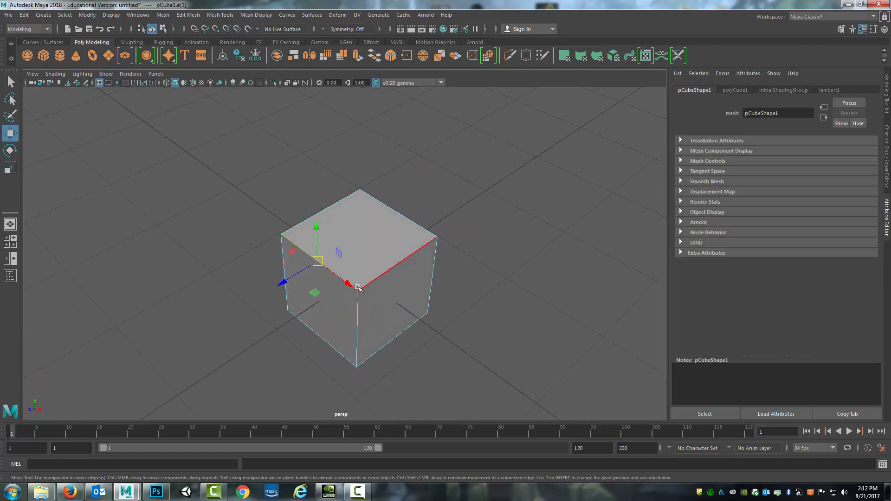
left_click_drag(398, 290, 380, 224, "alt")
In vertex mode, select both end vertices of the +Z top edge, raise them and pull them outward along Z
right_click_drag(380, 224, 353, 226)
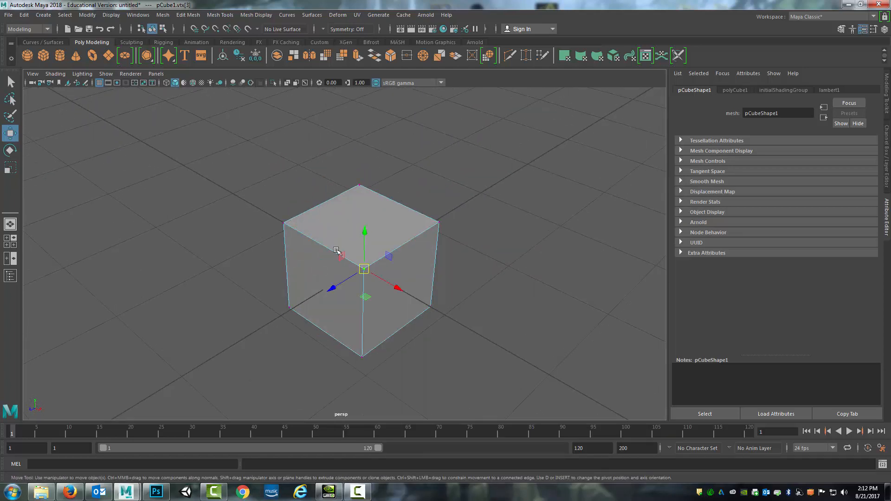
left_click(284, 224, "shift")
left_click_drag(352, 241, 319, 228, "alt")
left_click_drag(274, 177, 273, 157)
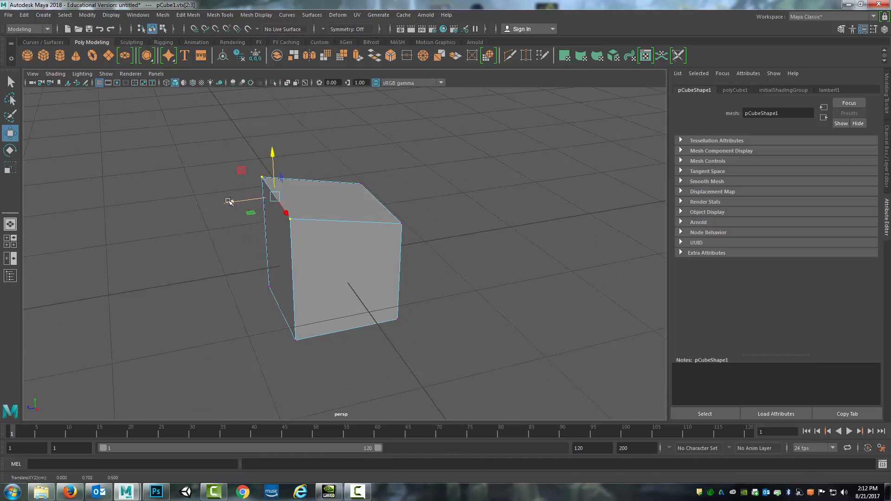
left_click_drag(227, 200, 207, 203)
Return to edge mode and move the top +Z edge inward along Z and down along Y
right_click_drag(293, 195, 288, 178)
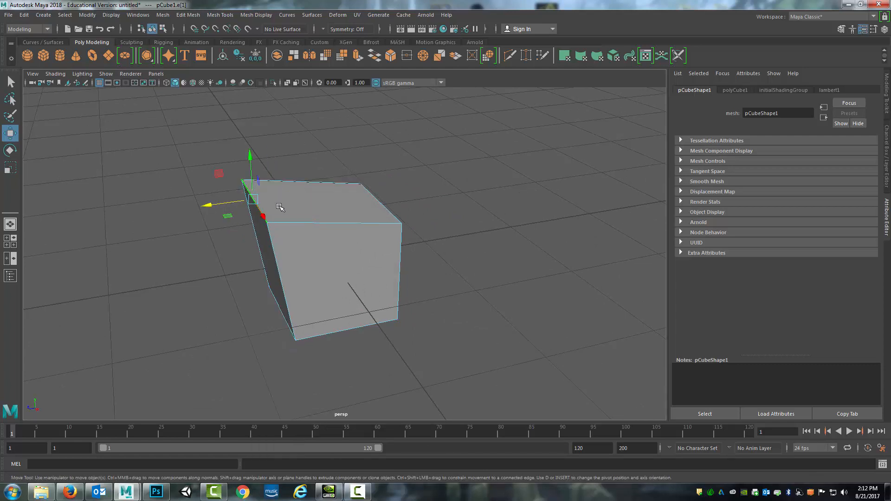
left_click_drag(212, 206, 264, 199)
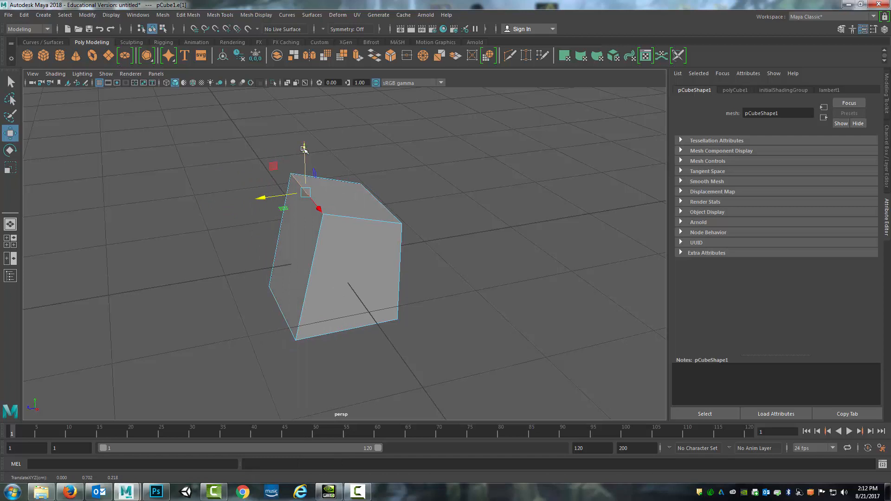
left_click_drag(304, 149, 305, 182)
Undo all the edge and vertex moves and the vertex selections to restore the original cube shape
key("ctrl+z")
key("ctrl+z")
key("ctrl+z")
key("ctrl+z")
key("ctrl+z")
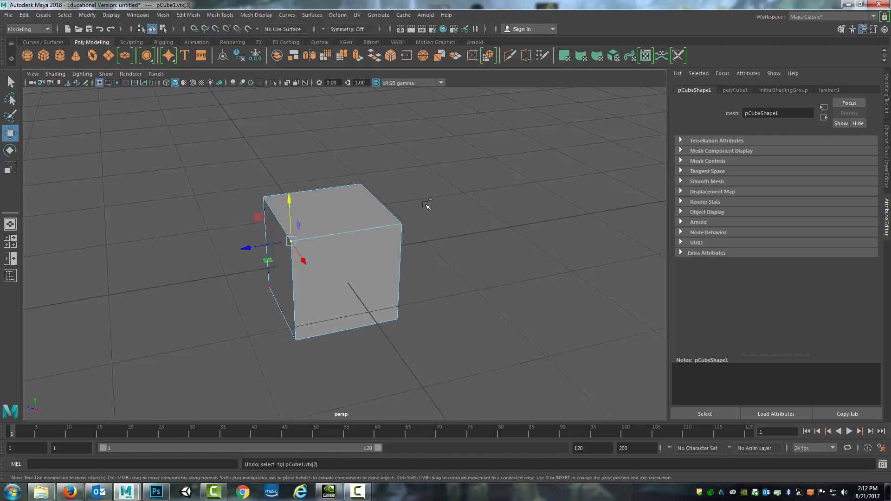
key("ctrl+z")
key("ctrl+z")
Switch the cube to face selection mode
left_click_drag(320, 282, 332, 308, "alt")
middle_click_drag(465, 205, 469, 208, "alt")
left_click_drag(499, 229, 471, 223, "alt")
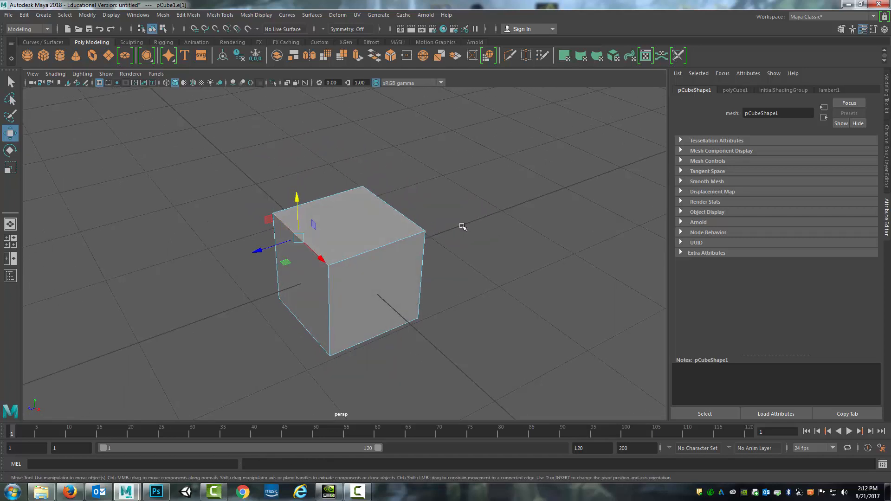
middle_click_drag(427, 235, 457, 232, "alt")
left_click_drag(388, 226, 411, 229, "alt")
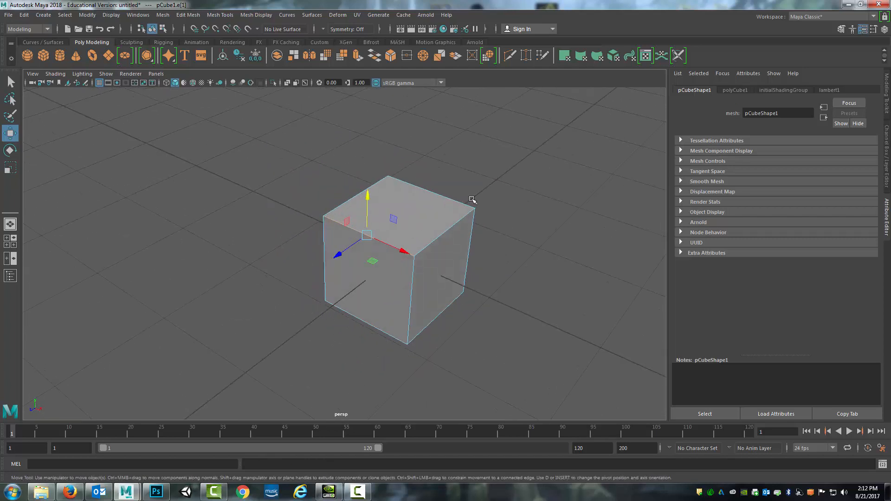
middle_click_drag(473, 196, 422, 214, "alt")
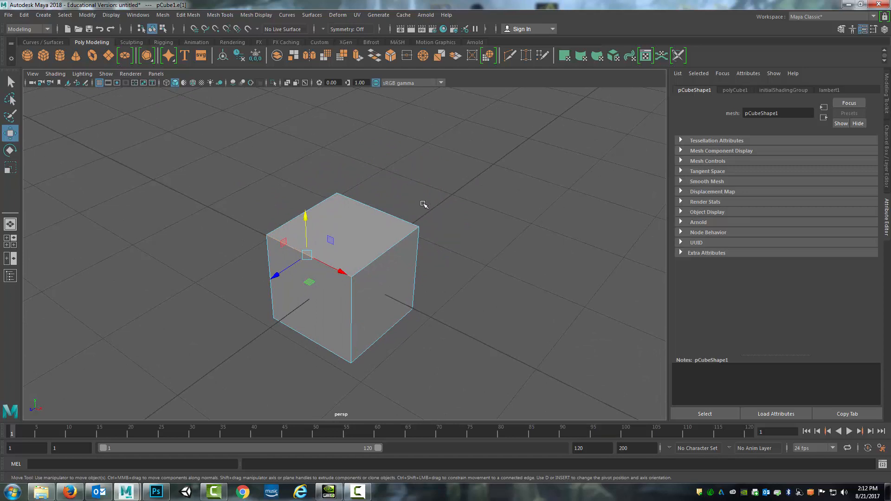
left_click_drag(424, 211, 408, 204, "alt")
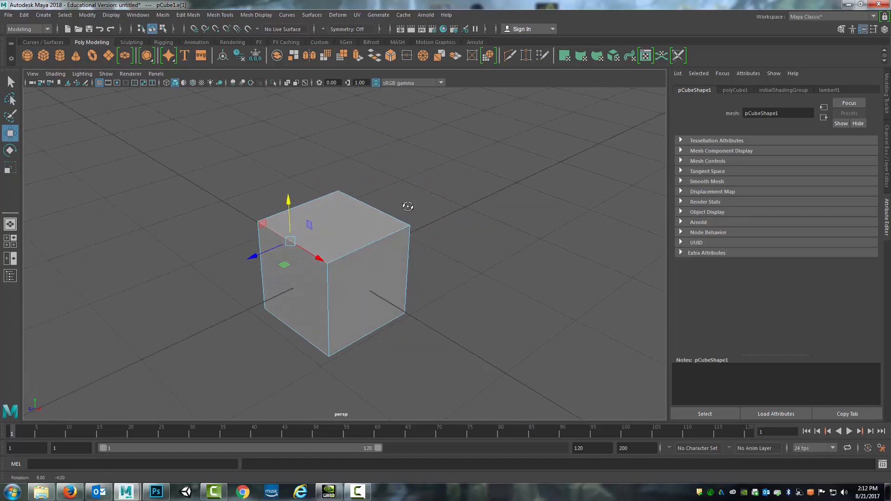
right_click(368, 213)
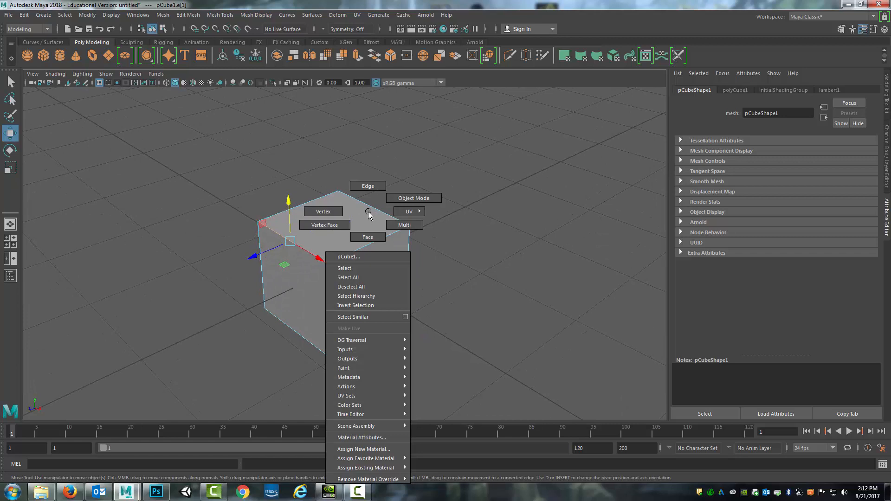
left_click(368, 237)
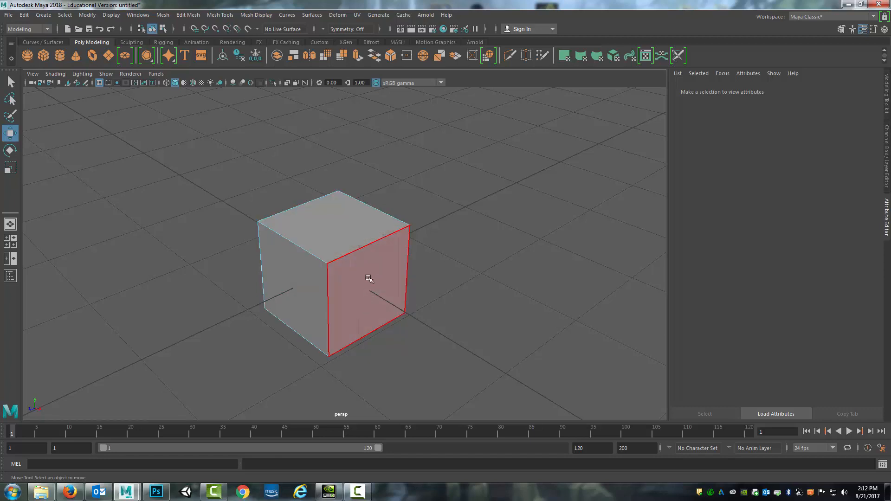
Select the cube's top face, move it along Y, and undo the move
left_click(337, 235)
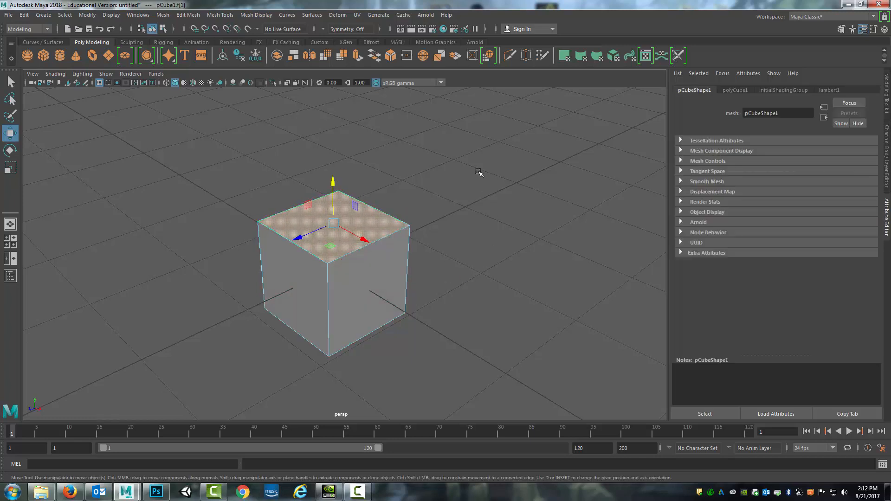
left_click_drag(478, 172, 344, 209, "alt")
key("ctrl+z")
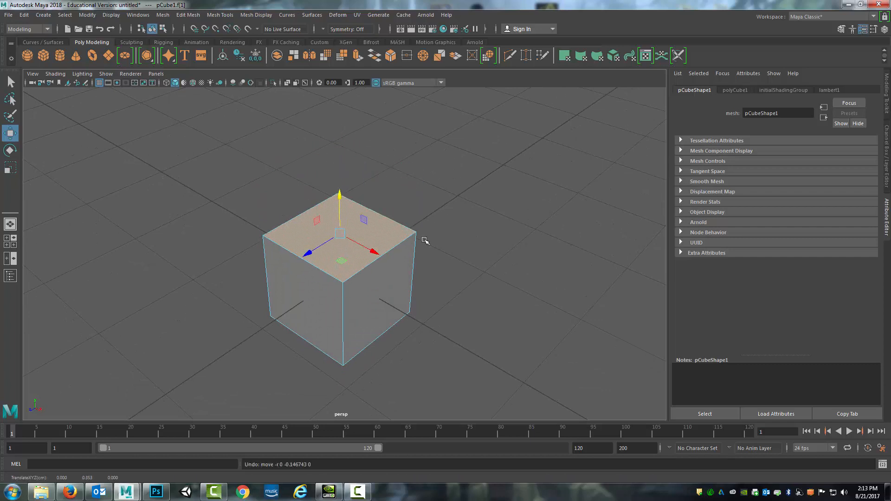
Select the cube's side faces one at a time, clear the selection, and select the top face
left_click_drag(425, 241, 459, 256, "alt")
left_click(222, 235)
left_click(293, 236)
mouse_move(326, 264)
left_mouse_down("alt")
mouse_move(324, 224)
mouse_move(334, 318)
mouse_move(441, 334)
mouse_move(475, 371)
mouse_move(408, 218)
mouse_move(466, 222)
mouse_move(455, 242)
mouse_move(340, 263)
left_mouse_up("alt")
left_click(407, 212)
left_click(408, 212)
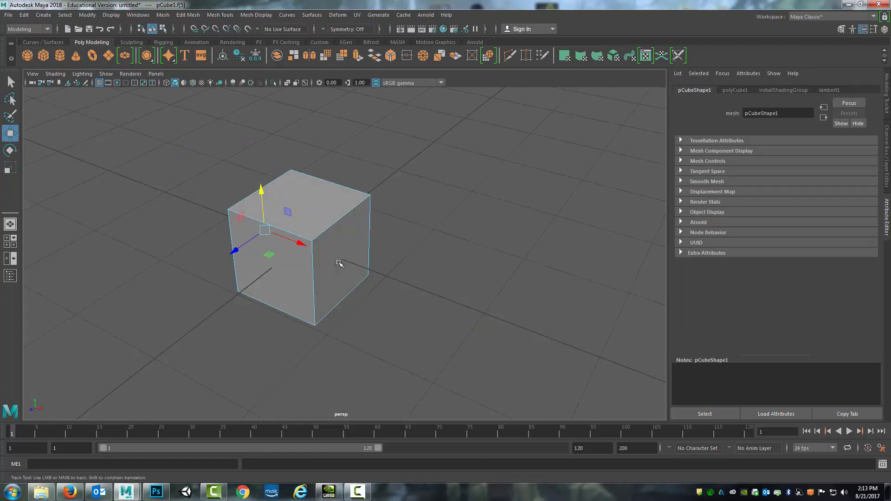
left_click(297, 271)
left_click_drag(382, 213, 391, 254, "alt")
left_click(412, 260)
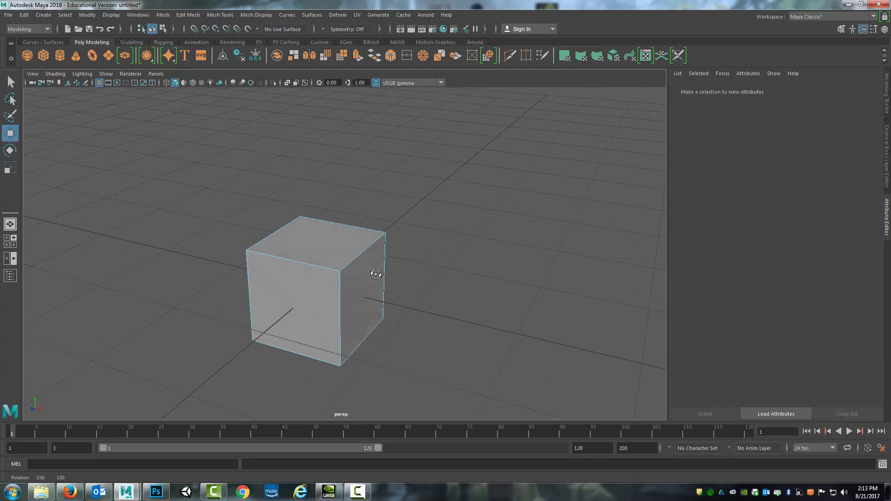
left_click(336, 251)
mouse_move(404, 242)
middle_mouse_down("alt")
mouse_move(404, 224)
mouse_move(410, 230)
middle_mouse_up("alt")
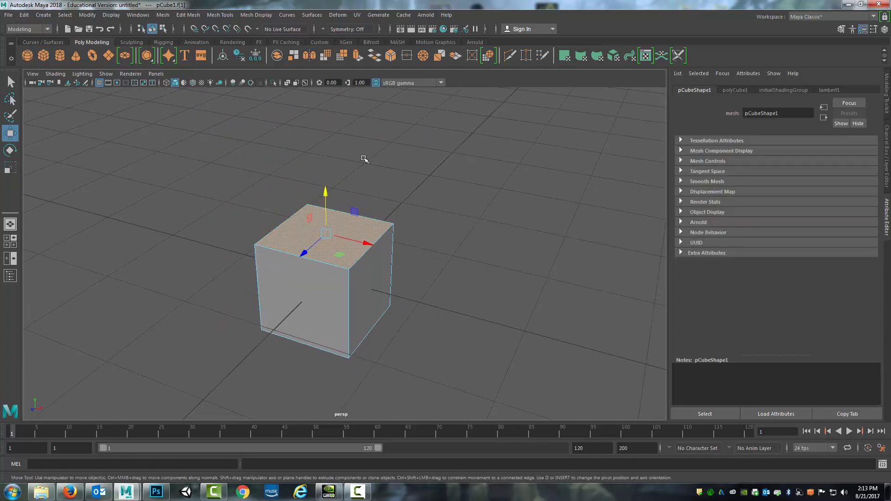
In the Selection preferences, set polygon faces to be selected with Center and save the preferences
left_click(138, 16)
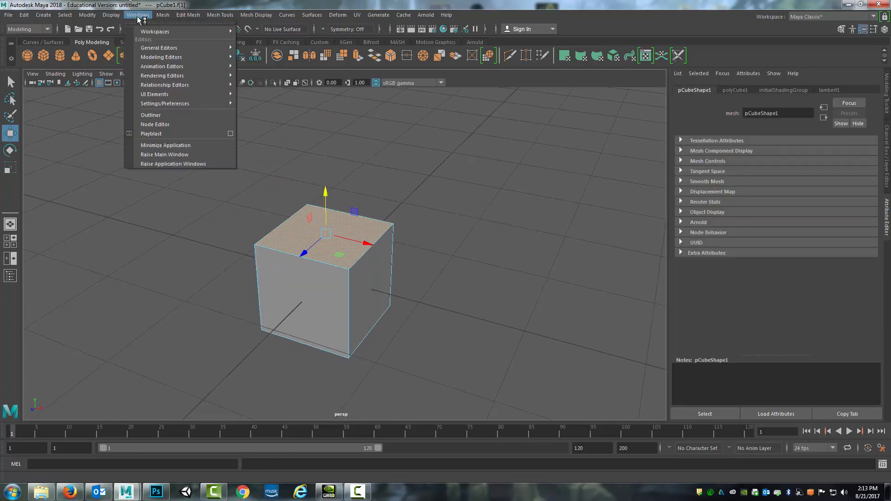
mouse_move(180, 102)
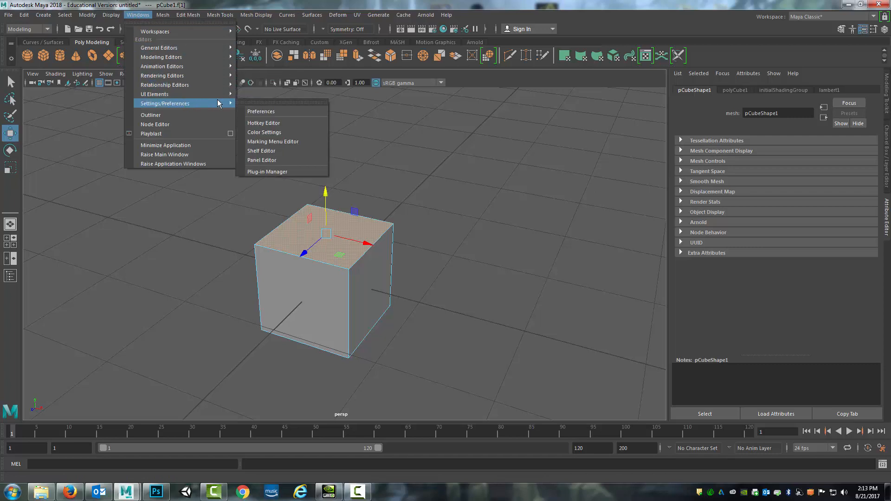
left_click(268, 111)
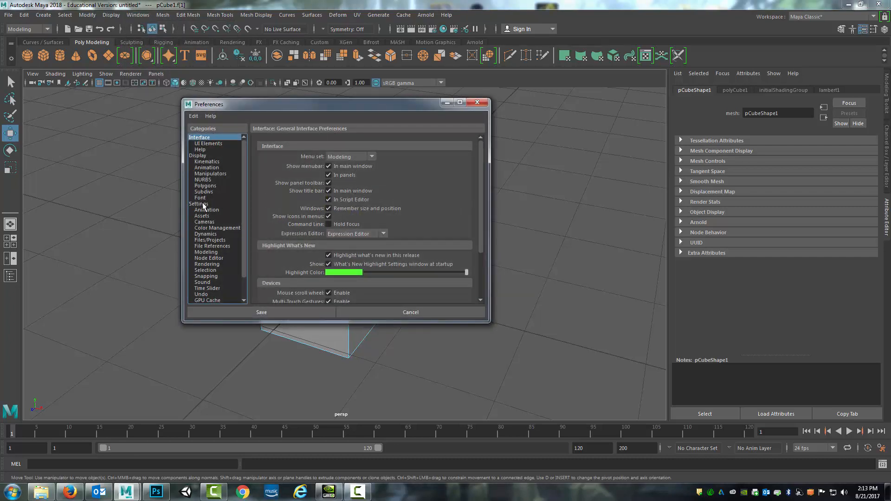
left_click(205, 270)
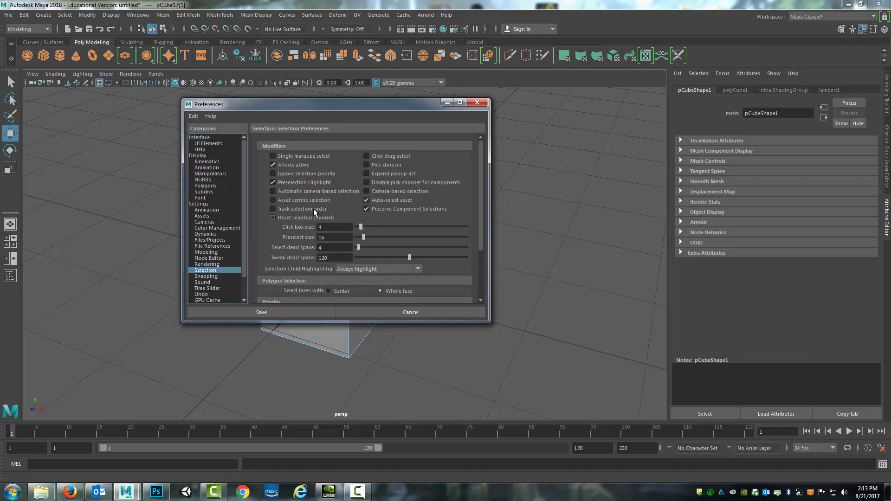
scroll(342, 185, "down", 1)
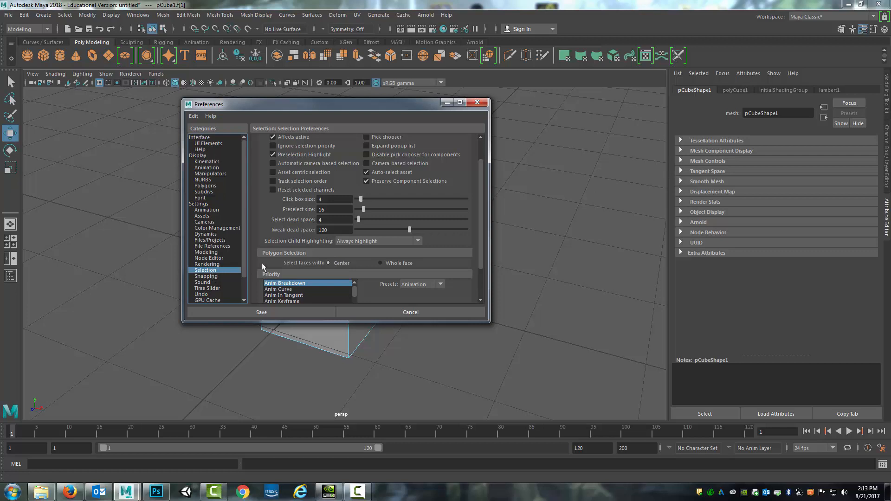
left_click(295, 312)
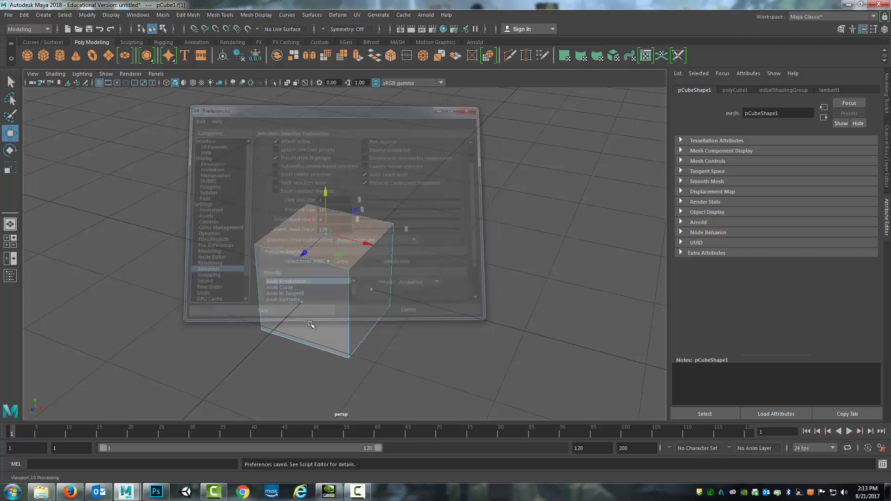
Select the cube's +Z face by its center point
left_click_drag(408, 221, 367, 213, "alt")
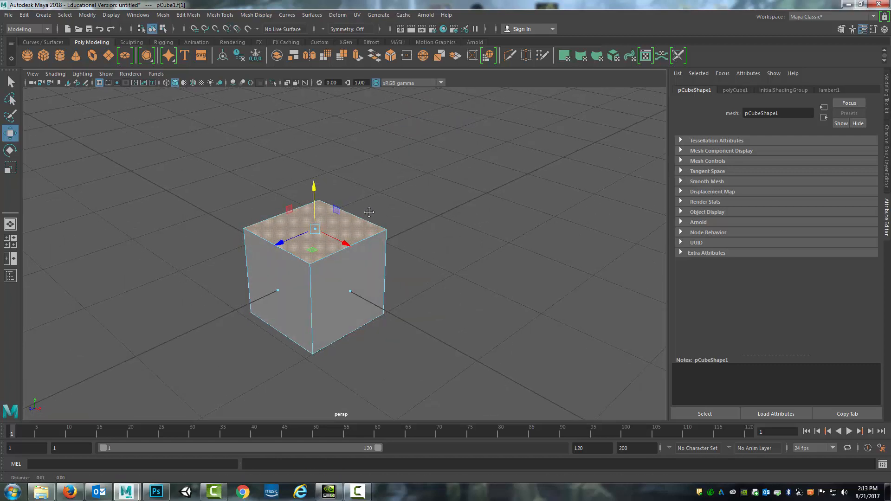
middle_click_drag(367, 212, 399, 193, "alt")
left_click_drag(399, 193, 457, 188, "alt")
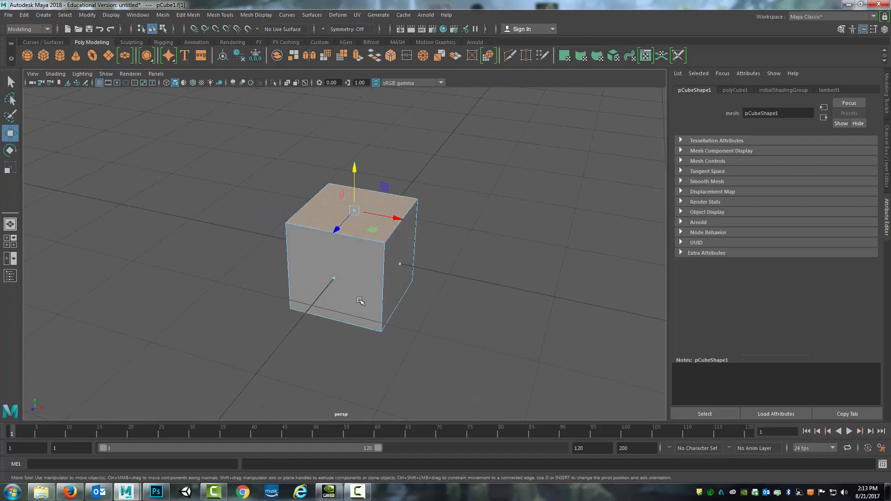
left_click(332, 277)
left_click_drag(447, 264, 418, 235, "alt")
In wireframe display, marquee-select the center points of the top, -Z and +X faces, and return to textured shading
key("4")
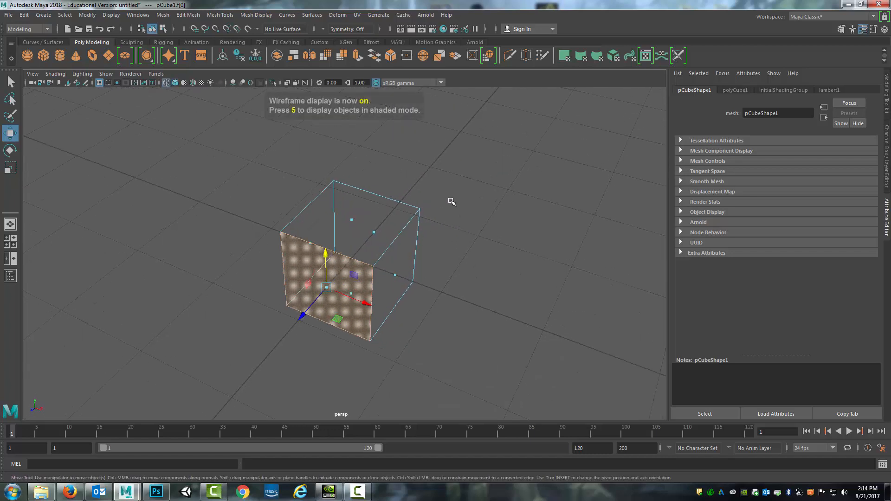
left_click(451, 201)
left_click_drag(569, 137, 342, 282)
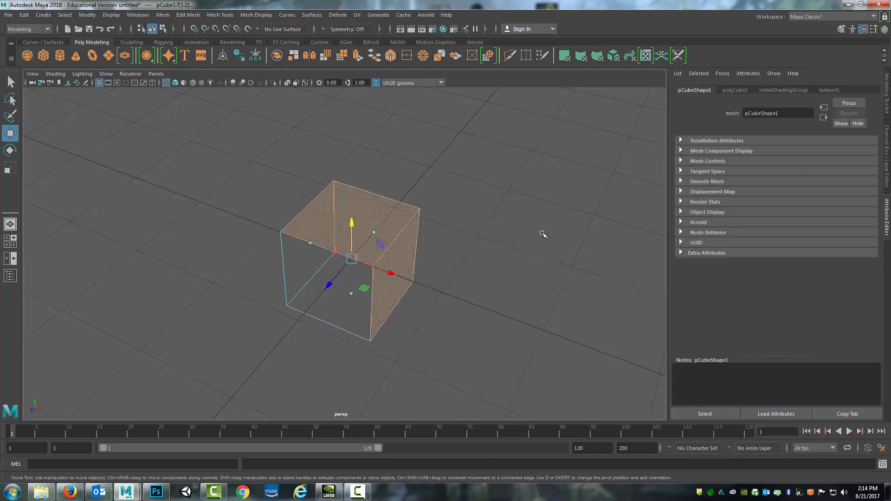
left_click_drag(405, 239, 590, 204, "alt")
key("6")
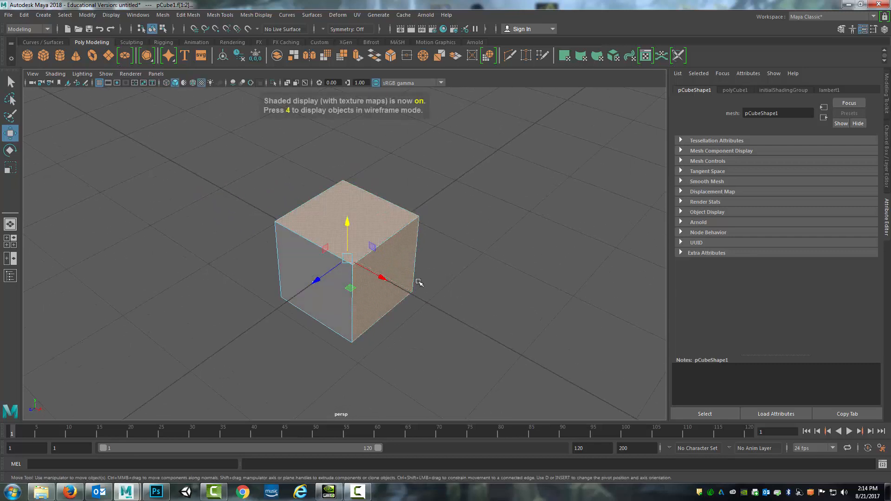
mouse_move(417, 279)
left_mouse_down("alt")
mouse_move(427, 274)
mouse_move(414, 287)
mouse_move(429, 253)
mouse_move(422, 241)
left_mouse_up("alt")
Return to wireframe display, marquee-select a group of face centers from the cube's opposite side, and clear the selection
key("4")
left_click_drag(206, 199, 350, 336)
left_click_drag(440, 258, 432, 214, "alt")
left_click(460, 255)
left_click_drag(407, 247, 407, 267, "alt")
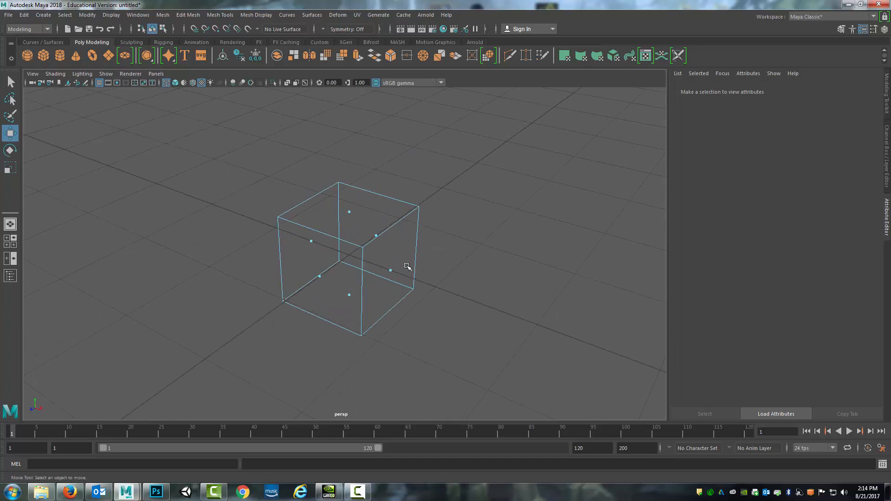
Select the +X face and the top face one after the other by their center points, and clear the selection
left_click(393, 271)
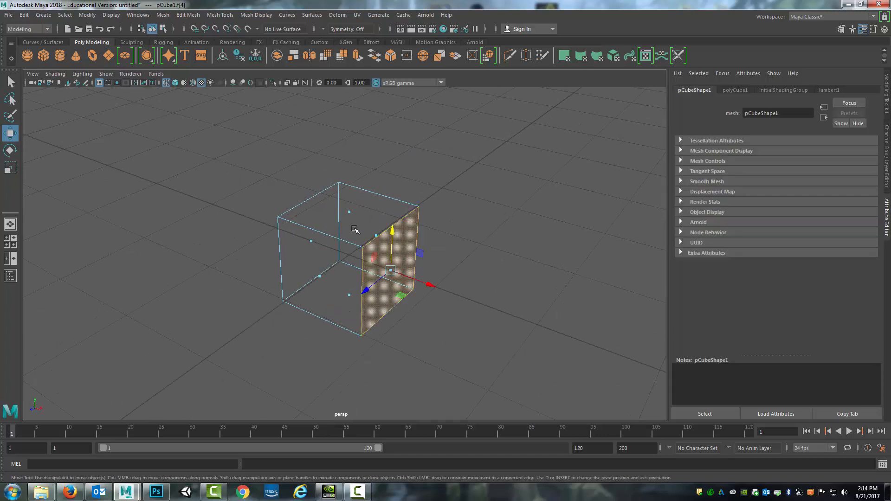
left_click(350, 211)
left_click_drag(509, 212, 395, 248, "alt")
left_click(442, 209)
Select the top and +X faces together, move them, undo the move, and clear the selection
left_click(360, 213)
left_click(408, 255, "shift")
left_click_drag(310, 279, 262, 308)
key("ctrl+z")
mouse_move(341, 273)
left_mouse_down("alt")
mouse_move(420, 242)
mouse_move(354, 262)
left_mouse_up("alt")
left_click(417, 200)
left_click_drag(399, 219, 403, 216, "alt")
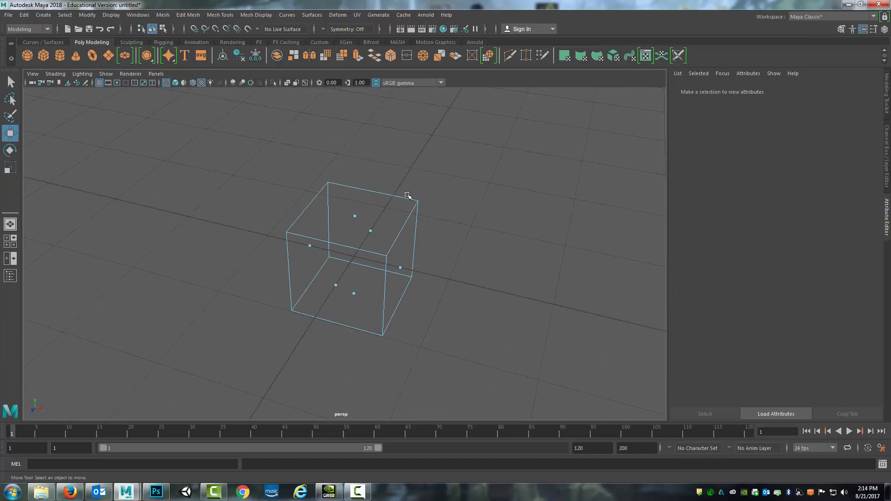
Switch the cube to vertex mode and select the top vertex at its -X, -Z corner
right_click_drag(410, 198, 365, 199)
left_click_drag(441, 211, 402, 223, "alt")
left_click(410, 227)
left_click(355, 182)
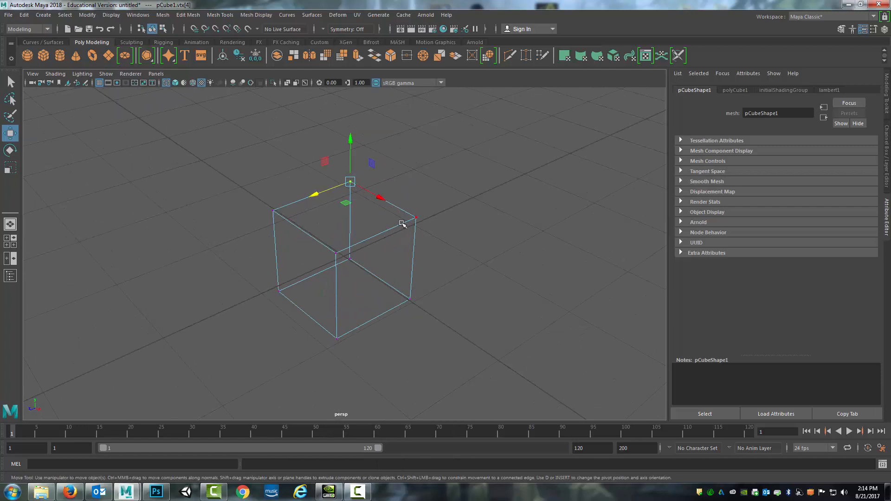
Return the cube to object mode and show it in shaded display
right_click_drag(401, 223, 430, 211)
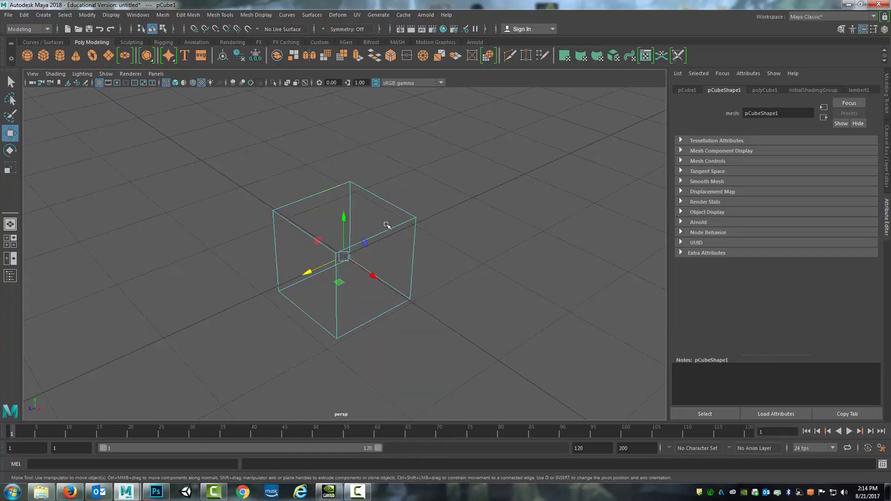
key("5")
left_click_drag(421, 225, 357, 205, "alt")
left_click_drag(292, 253, 365, 207, "alt")
Switch to face mode, select the top face by its center point, and move it freely off the cube's axis
right_click_drag(365, 207, 368, 231)
left_click_drag(360, 216, 374, 217, "alt")
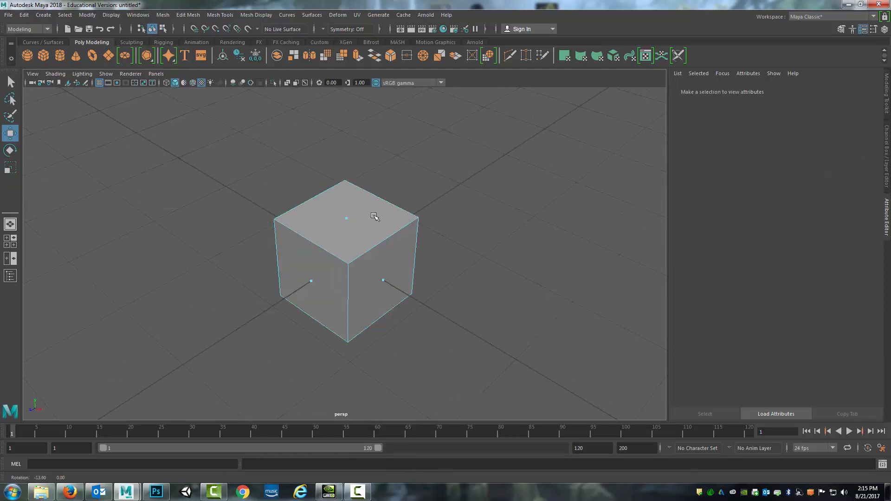
left_click(343, 220)
left_click_drag(458, 210, 453, 223, "alt")
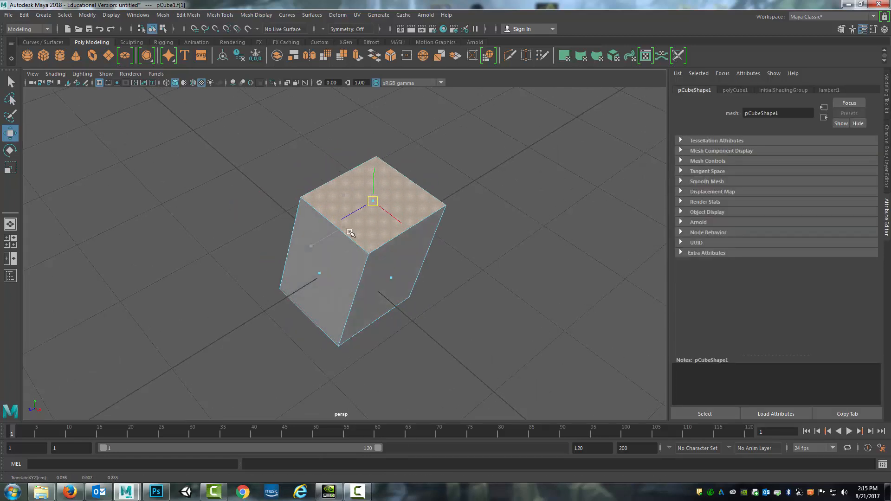